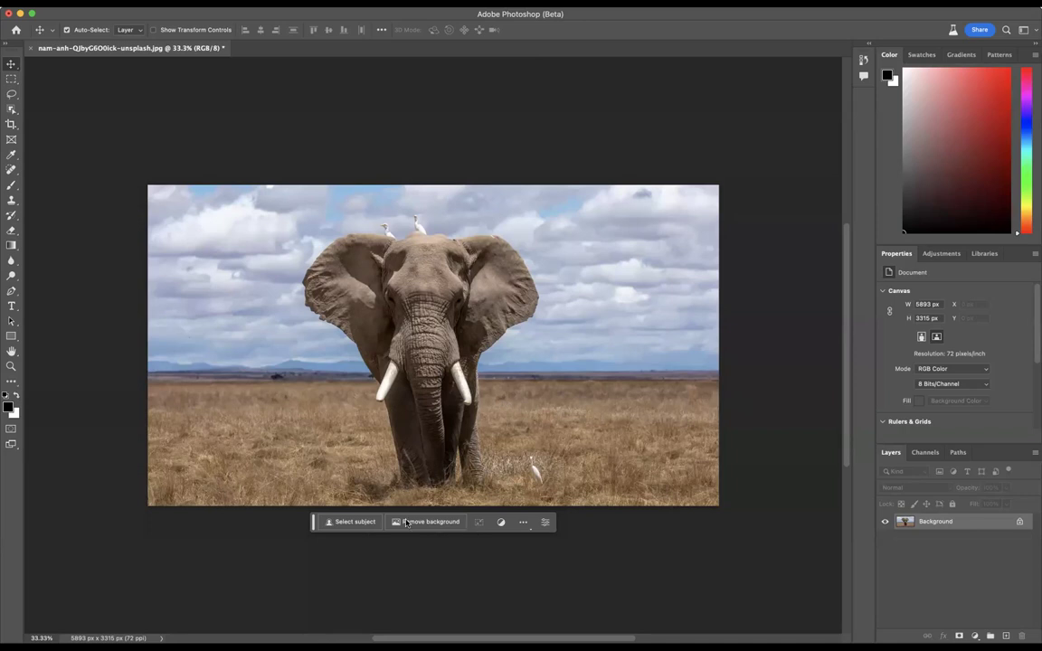
# Step: Select the elephant with Select Subject and zoom in on its legs
pyautogui.click(343, 522)
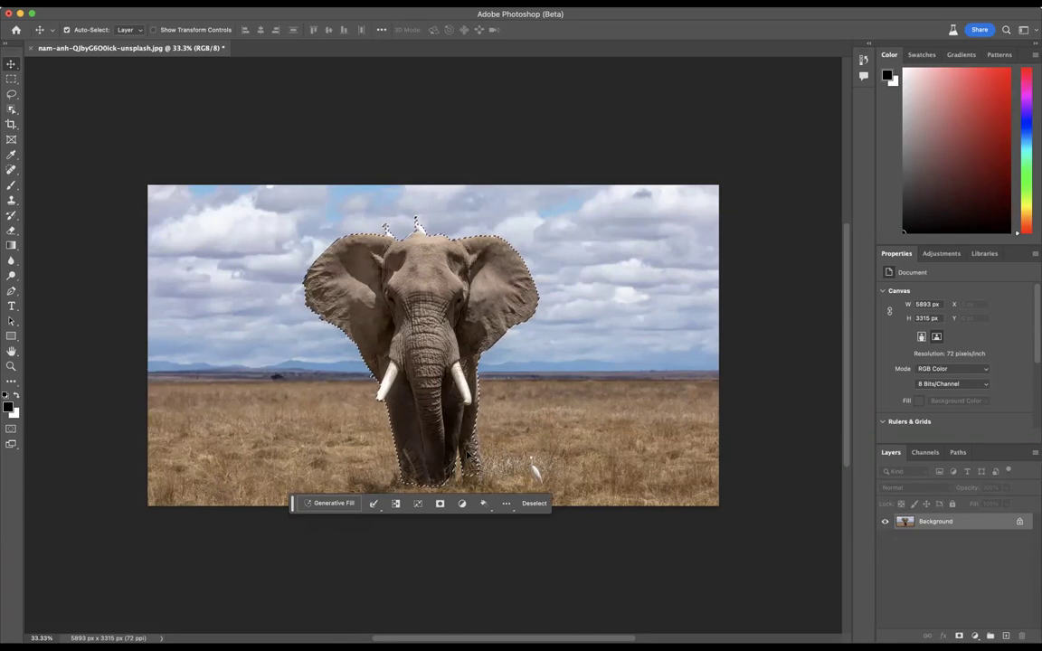
pyautogui.click(11, 366)
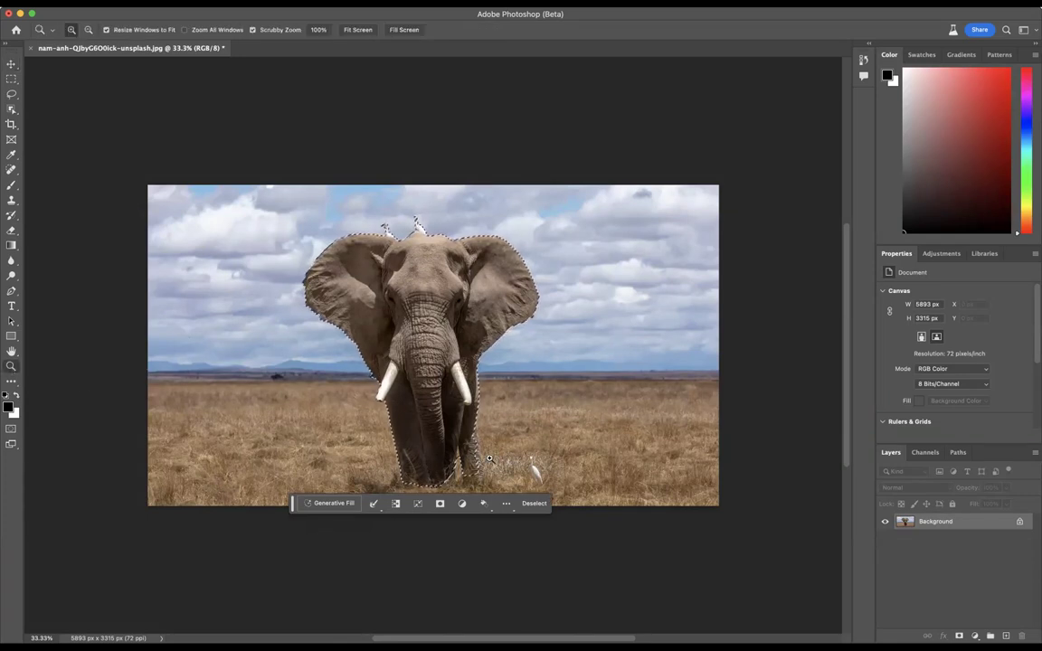
pyautogui.click(463, 445)
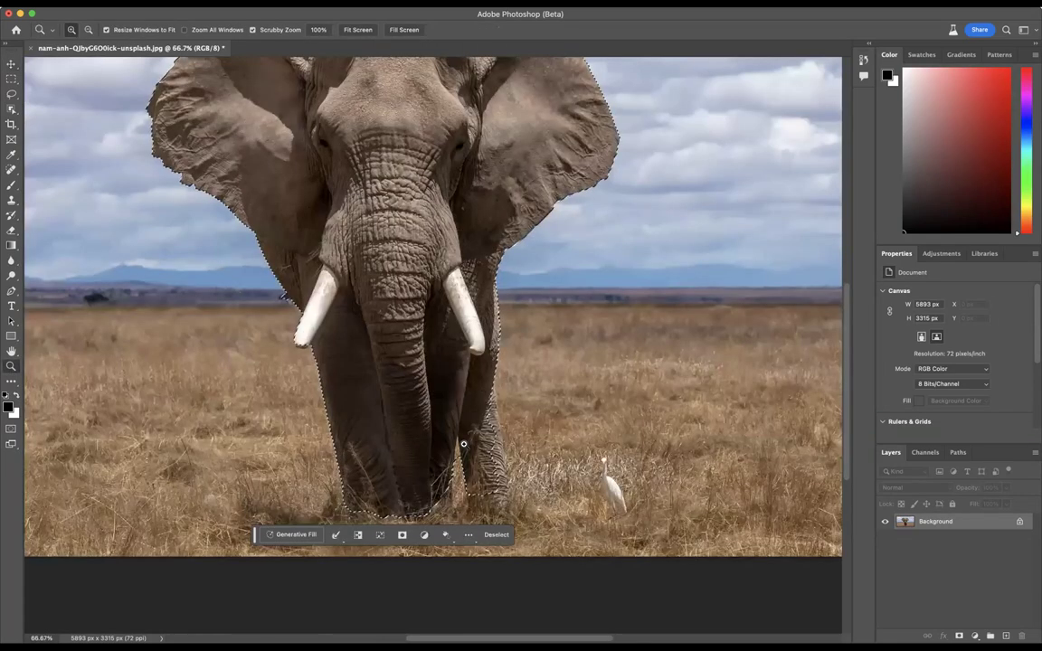
pyautogui.click(463, 445)
pyautogui.click(463, 445)
# Step: Use Magnetic Lasso in Add mode to refine the selection along the hind legs and grass
pyautogui.click(11, 94)
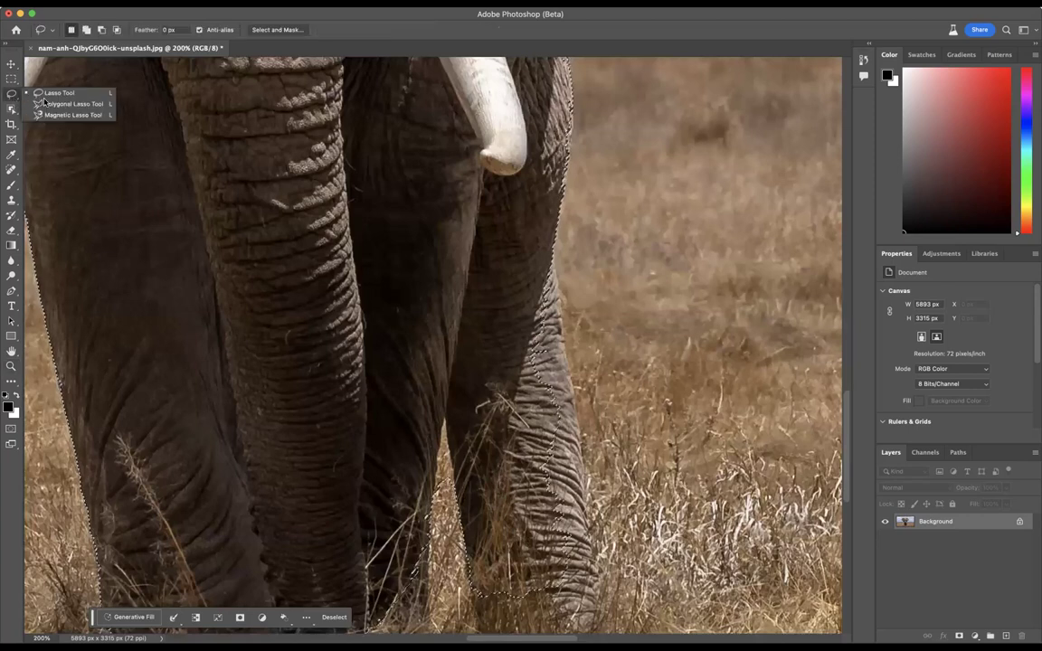
pyautogui.click(71, 114)
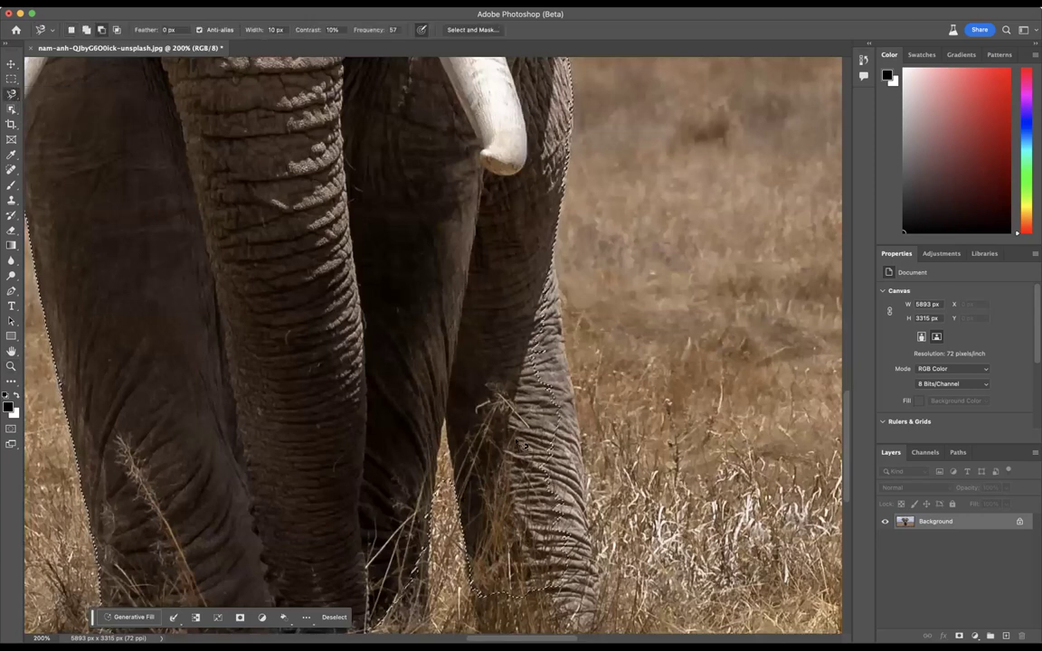
pyautogui.click(443, 422)
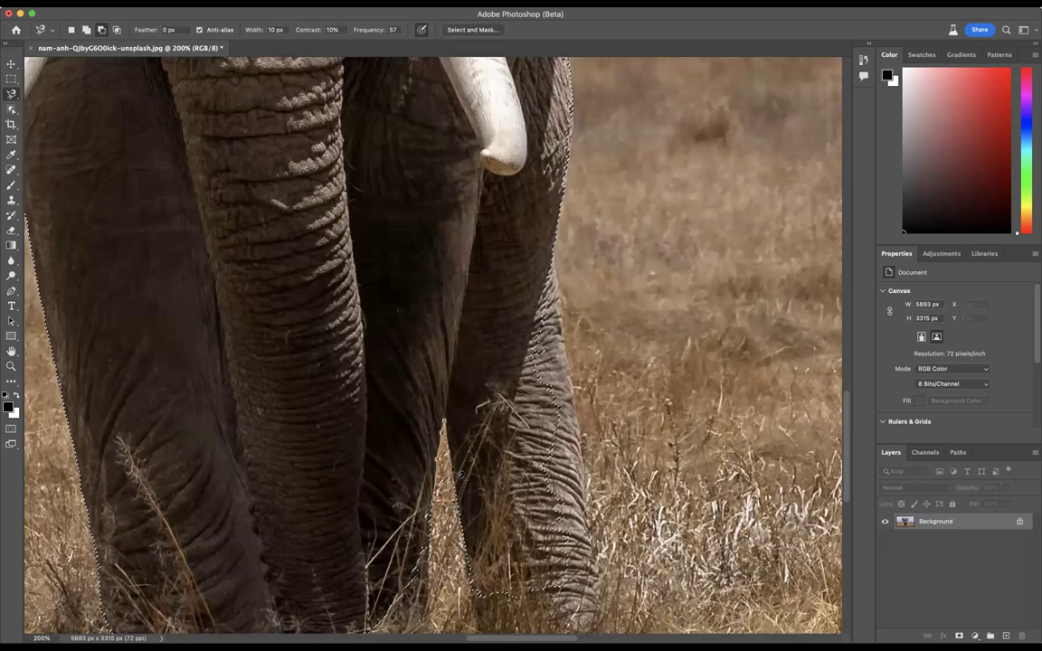
pyautogui.click(443, 421)
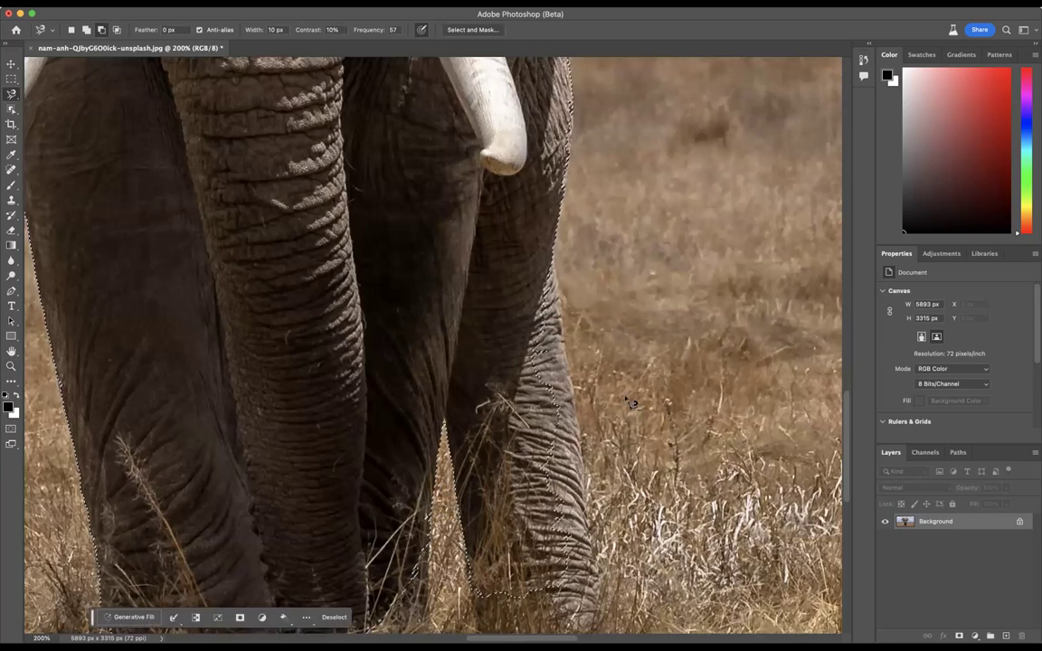
pyautogui.click(86, 29)
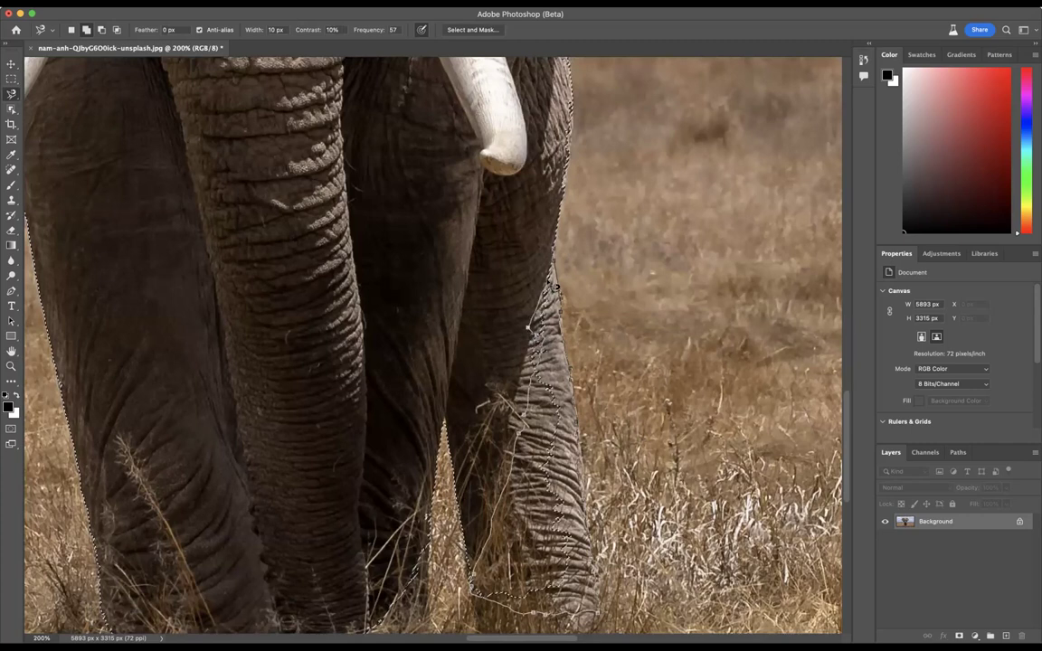
pyautogui.doubleClick(559, 255)
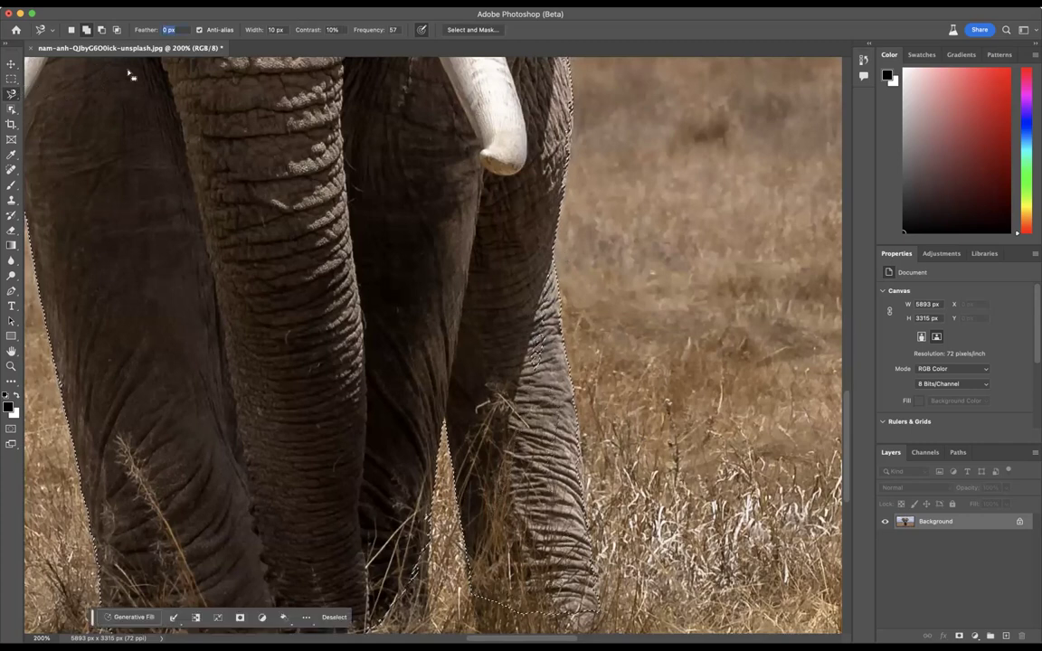
pyautogui.hotkey('shift', 'l')
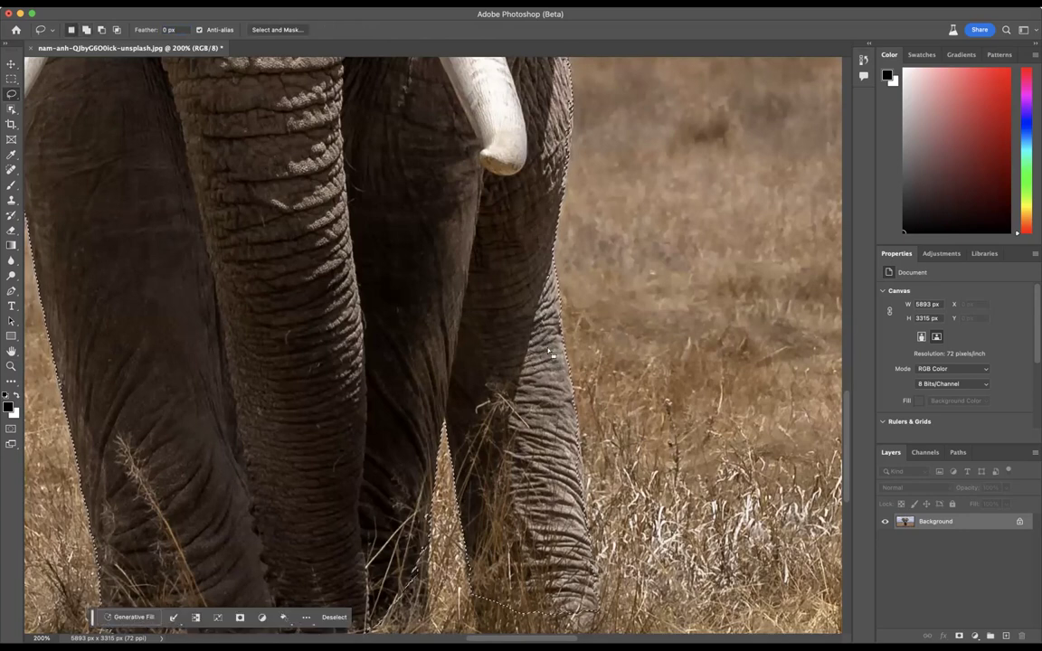
pyautogui.press('super+0')
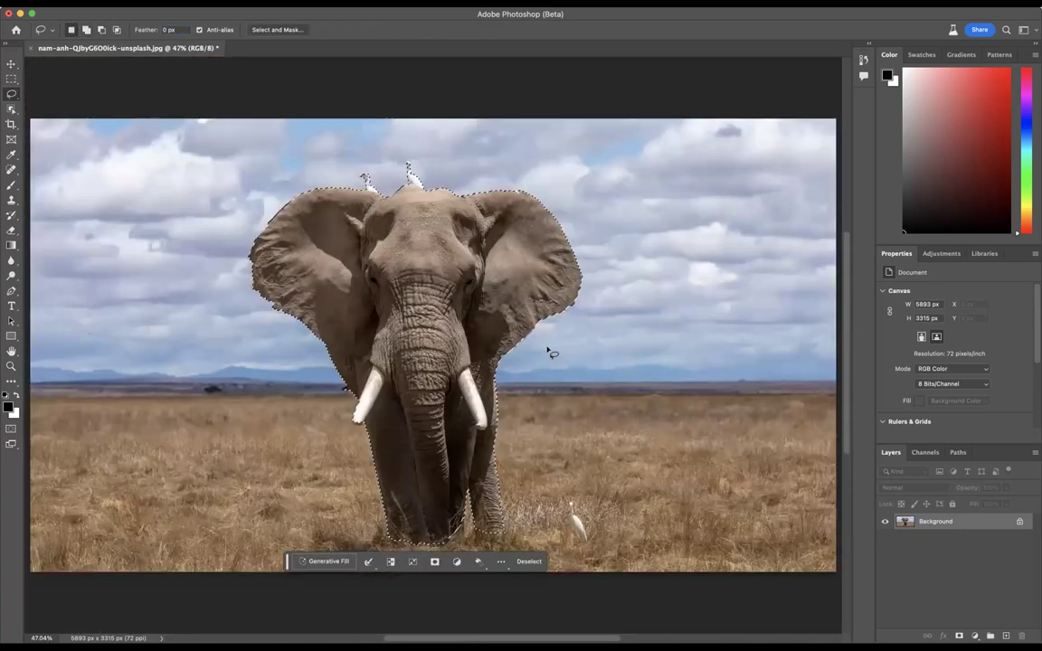
# Step: Invert to the background and Generative Fill it with 'elephant walking on the beach at sunset'
pyautogui.click(392, 562)
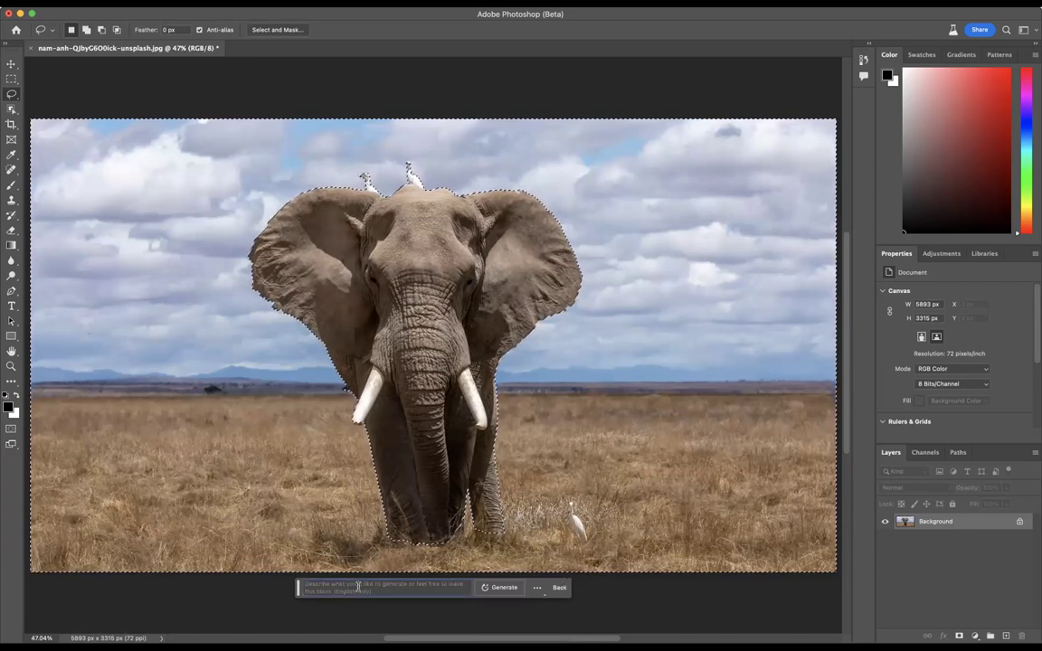
pyautogui.click(358, 586)
pyautogui.write('ele')
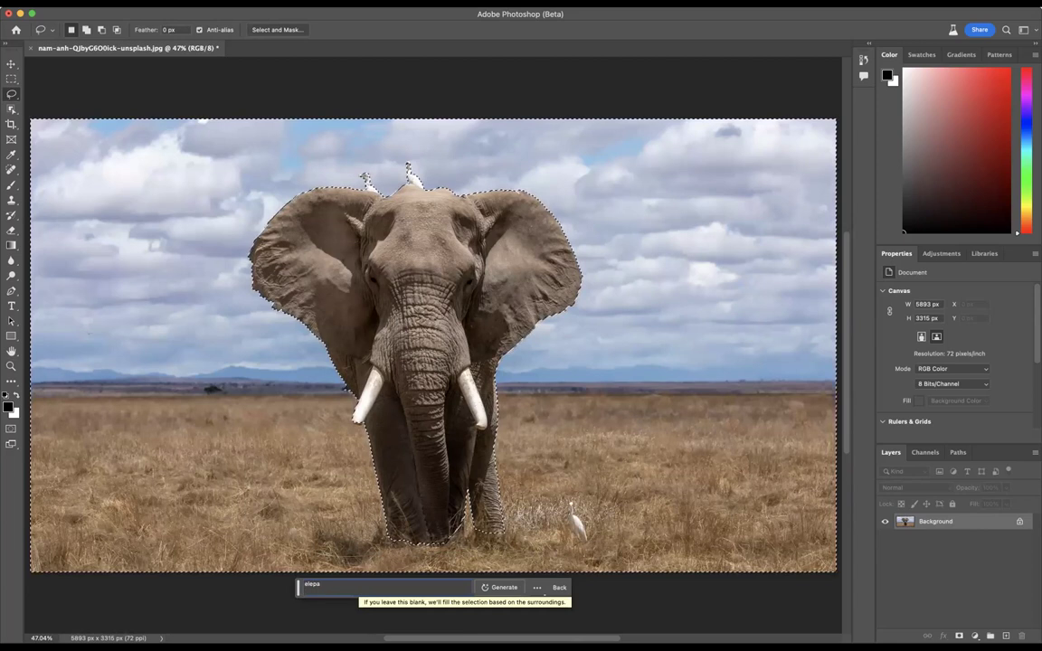
pyautogui.write('phant walking on the beach at sunset')
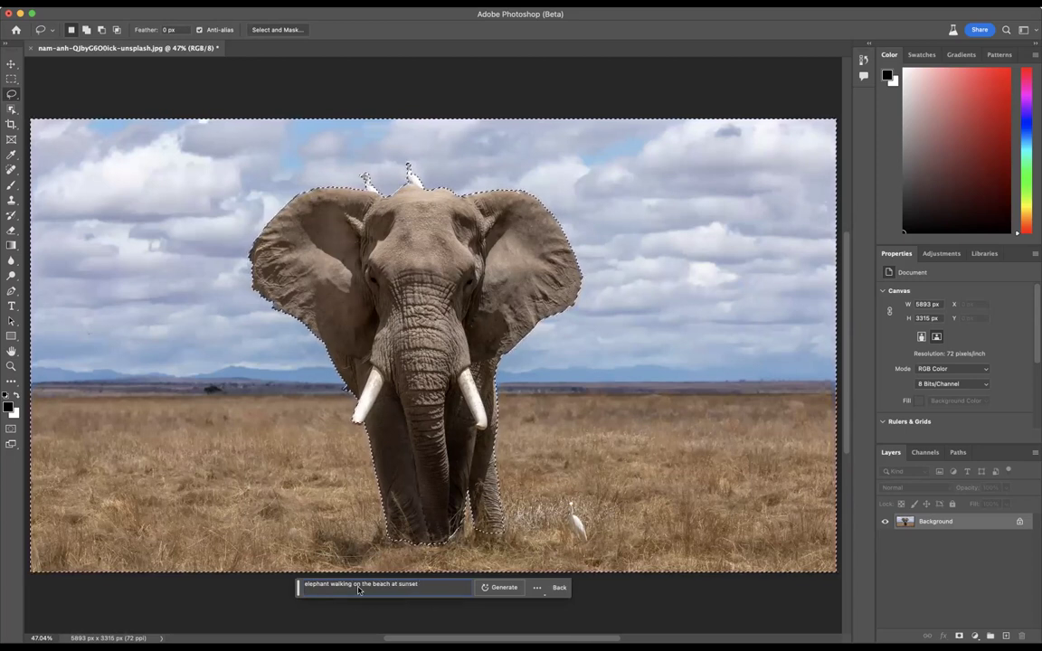
pyautogui.press('Return')
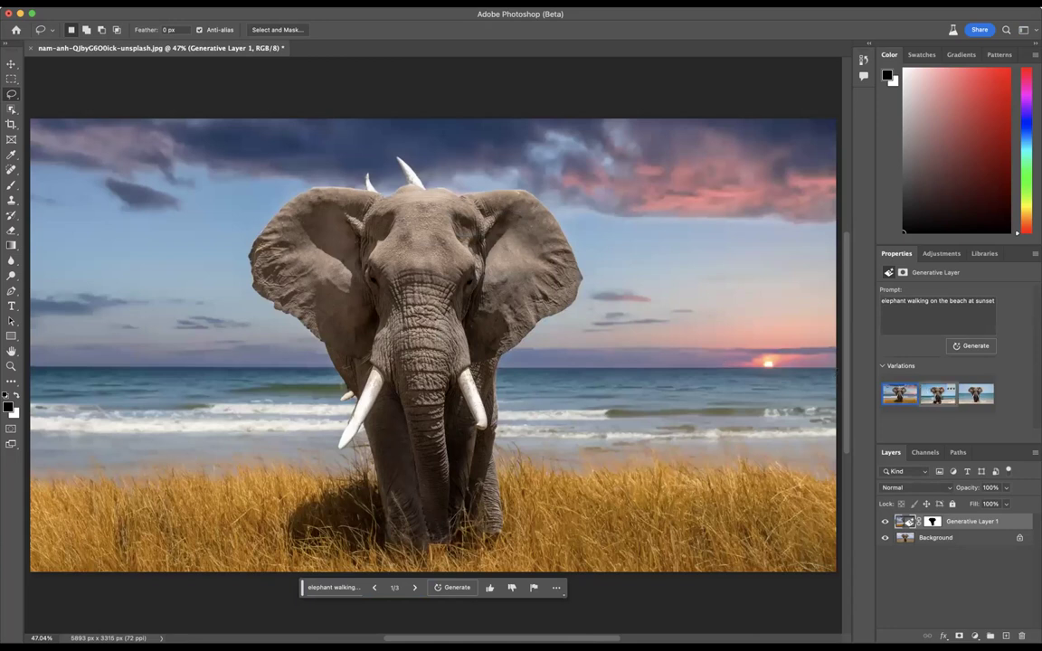
# Step: Choose the third variation, with blue sky, open sea and foamy surf
pyautogui.click(937, 398)
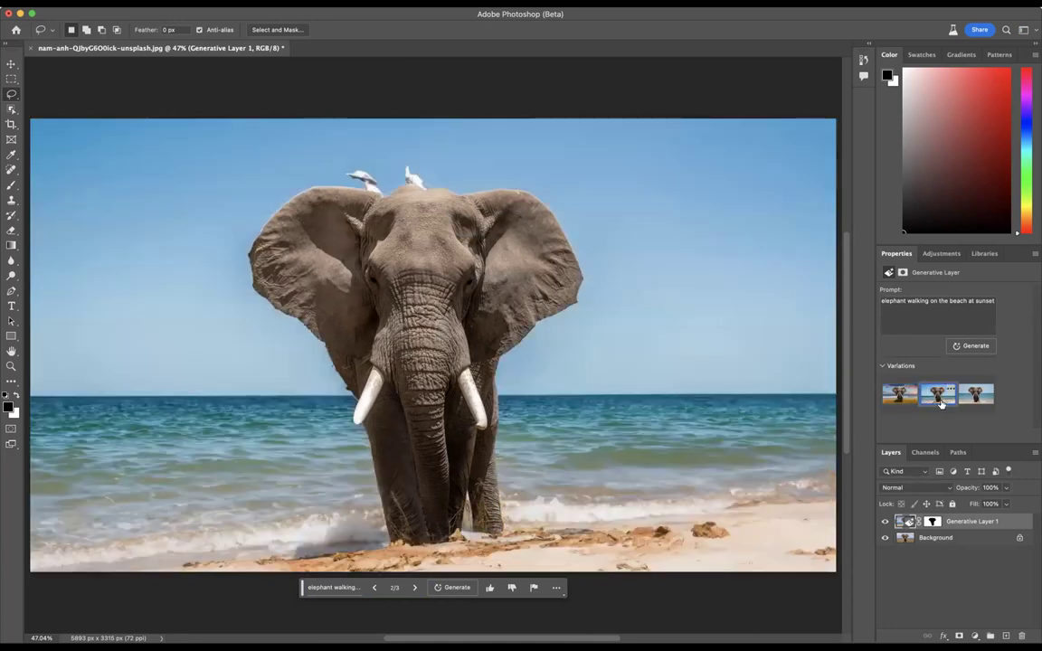
pyautogui.click(976, 398)
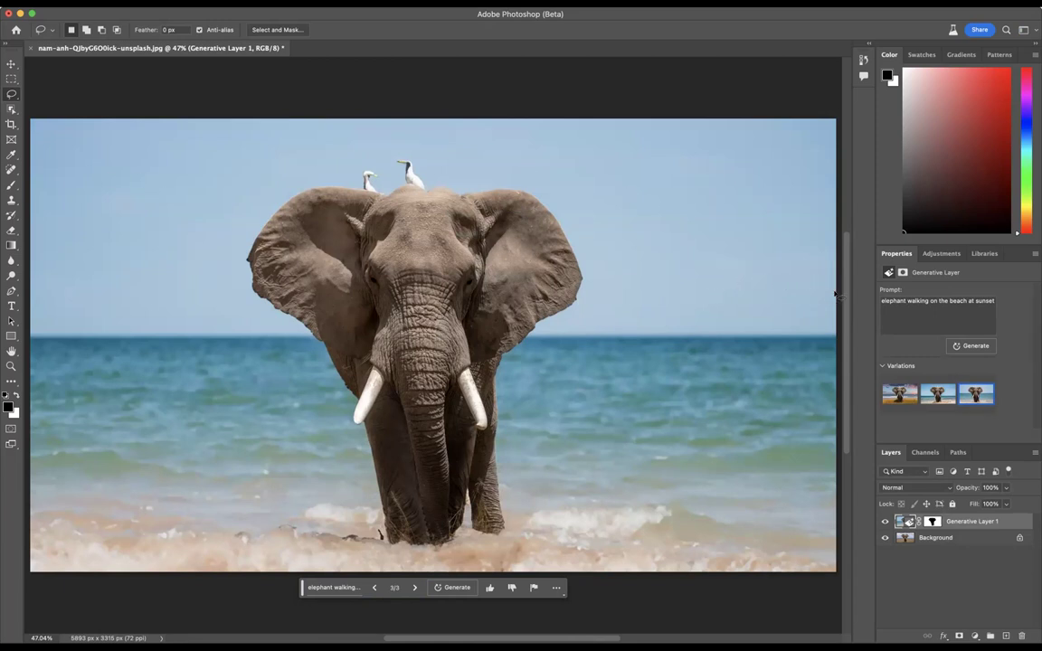
# Step: Lasso the right horizon, generate 'big boat in the distance', and keep the red-hulled variation 2
pyautogui.moveTo(836, 302)
pyautogui.mouseDown()
pyautogui.moveTo(718, 299)
pyautogui.moveTo(687, 312)
pyautogui.moveTo(689, 336)
pyautogui.moveTo(830, 335)
pyautogui.moveTo(838, 300)
pyautogui.mouseUp()
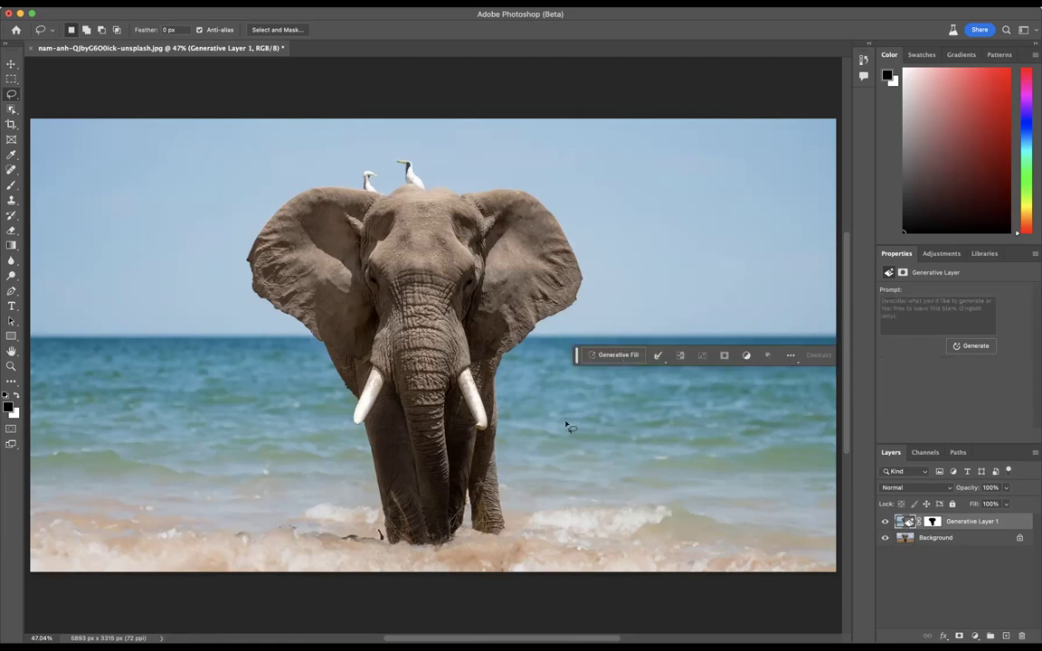
pyautogui.click(618, 354)
pyautogui.write('big boat in th')
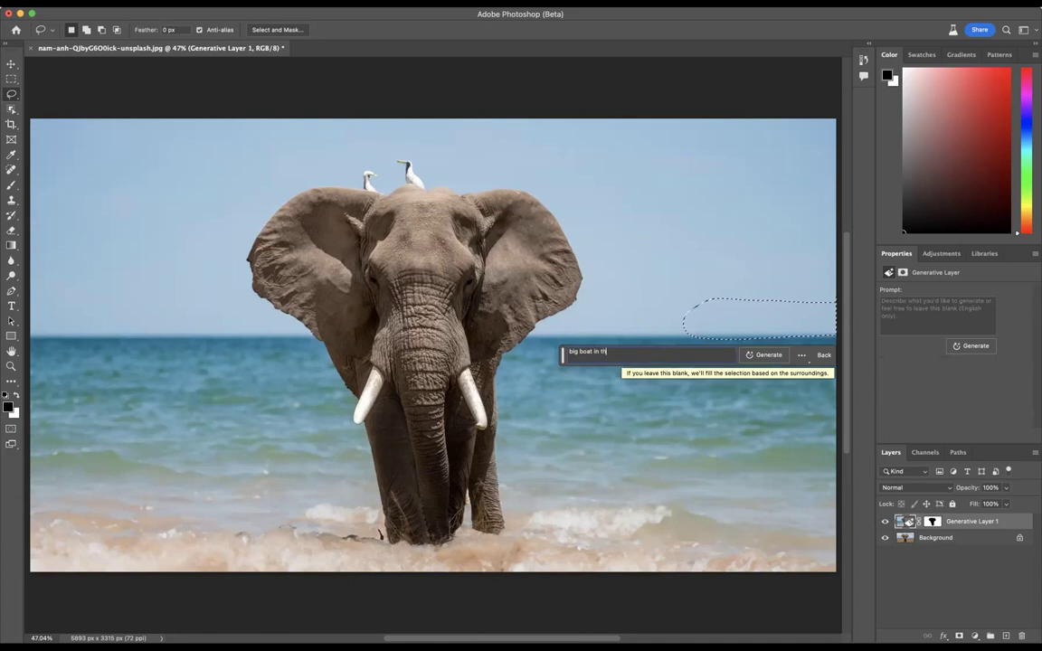
pyautogui.write('e dista')
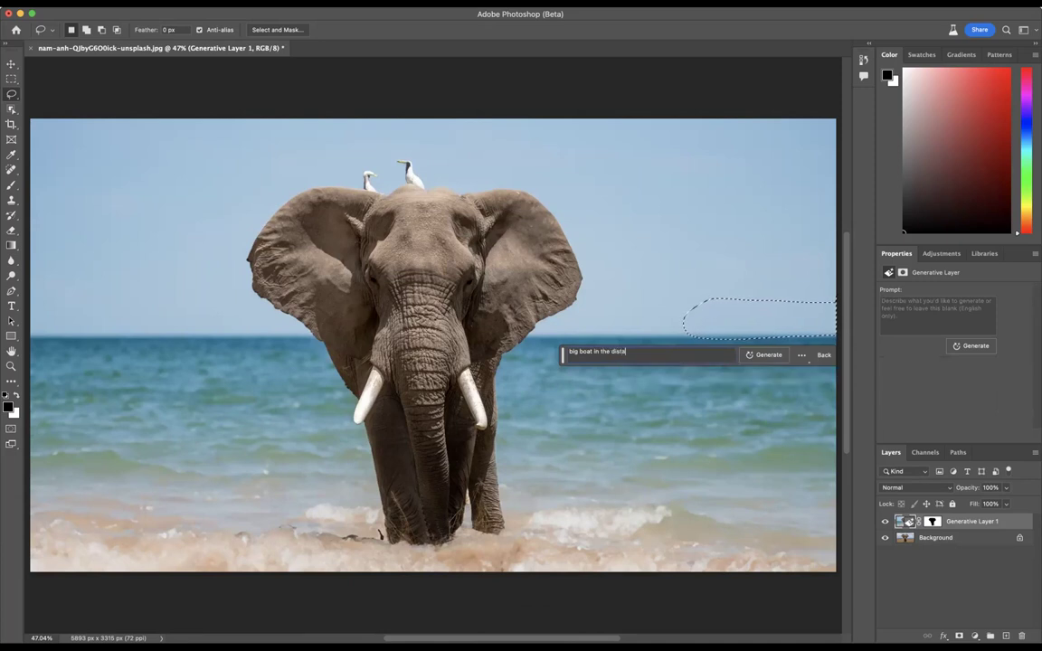
pyautogui.write('nce')
pyautogui.press('Return')
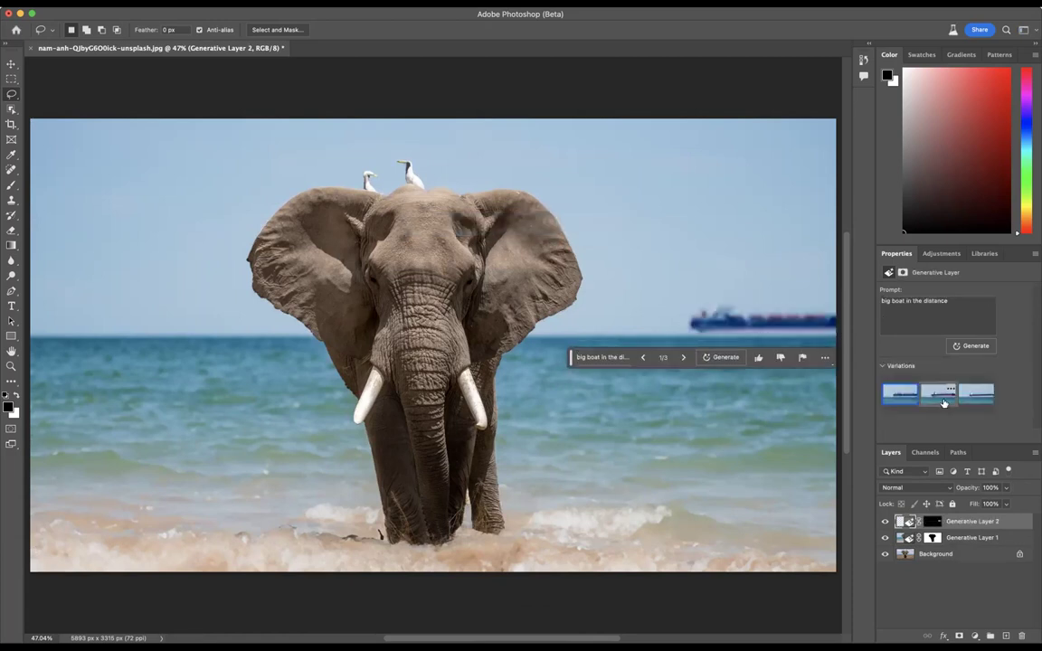
pyautogui.click(943, 402)
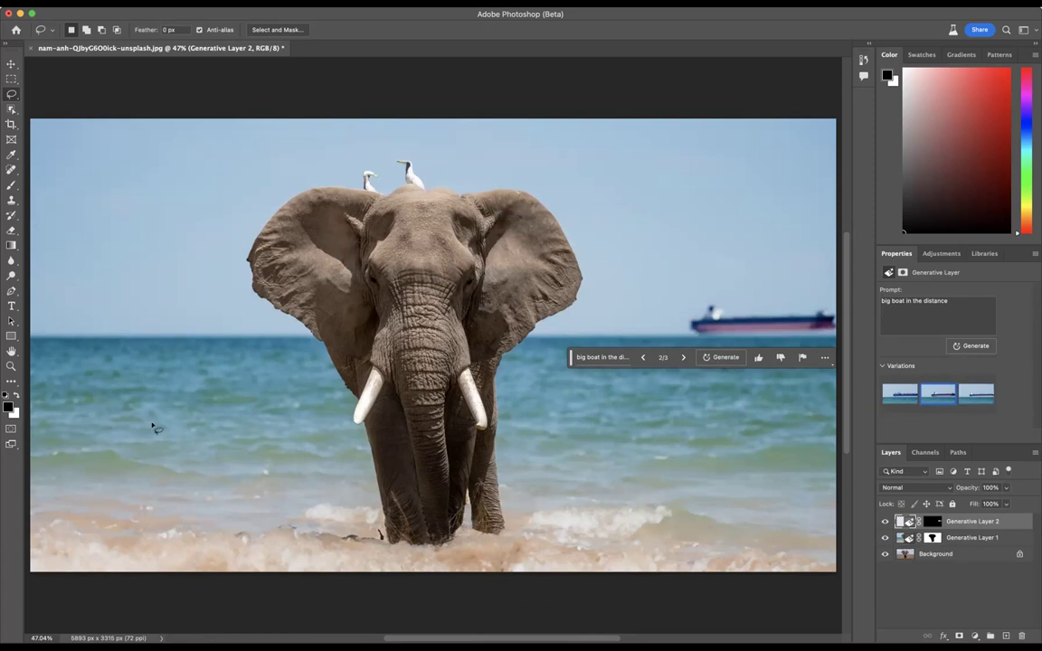
# Step: Lasso the left sky, generate 'big island in the distance', and keep the white sailboat variation
pyautogui.click(37, 159)
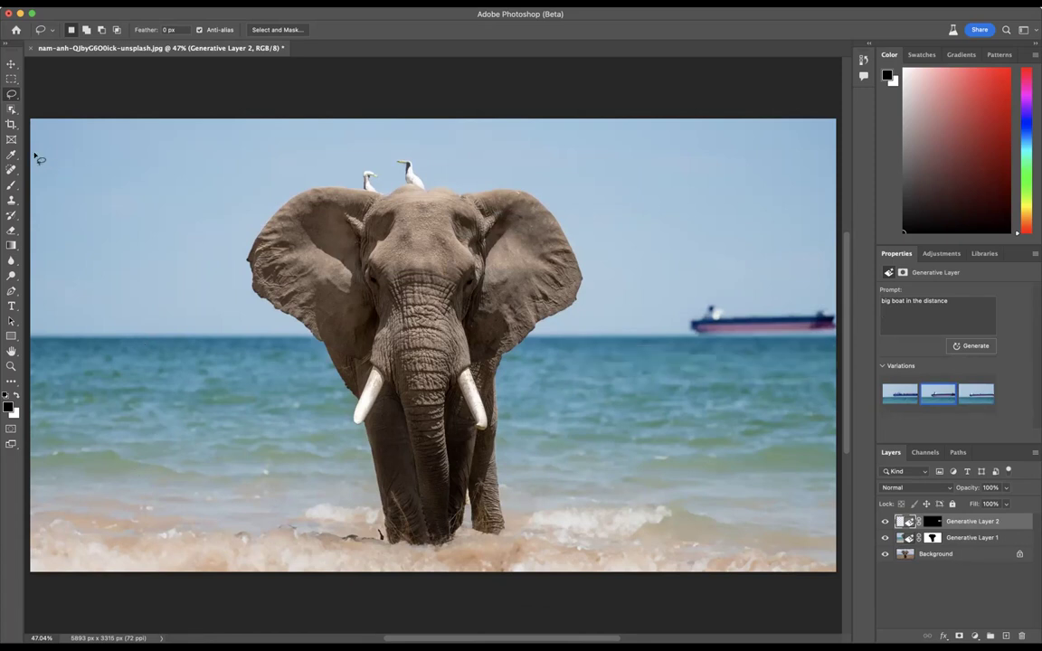
pyautogui.moveTo(32, 152)
pyautogui.mouseDown()
pyautogui.moveTo(112, 156)
pyautogui.moveTo(205, 219)
pyautogui.moveTo(256, 343)
pyautogui.moveTo(89, 350)
pyautogui.moveTo(27, 340)
pyautogui.moveTo(16, 236)
pyautogui.moveTo(32, 152)
pyautogui.mouseUp()
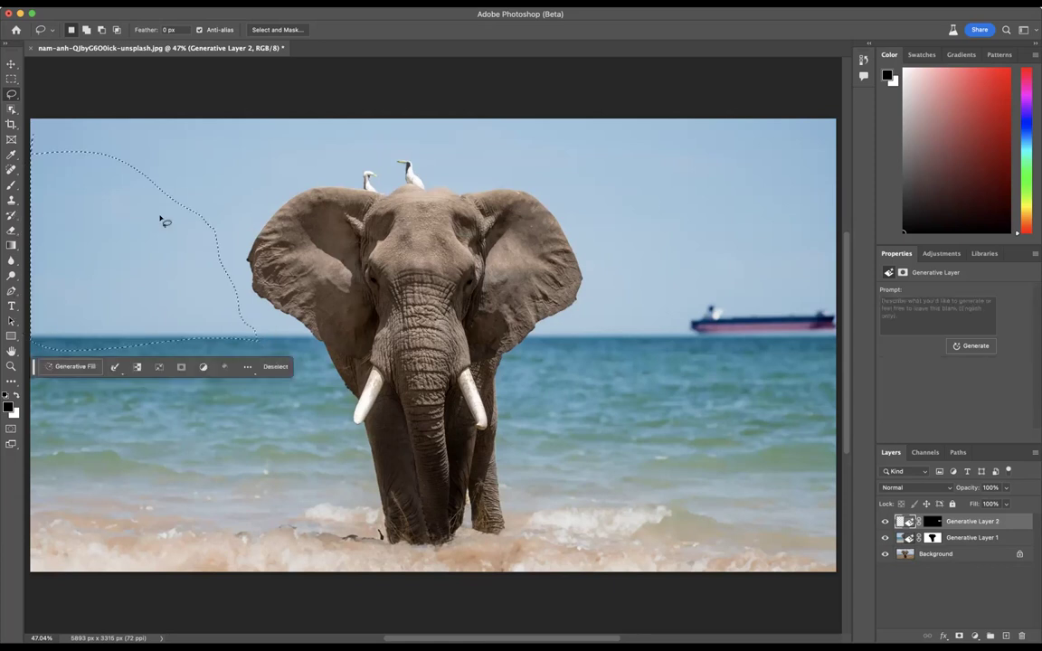
pyautogui.click(75, 367)
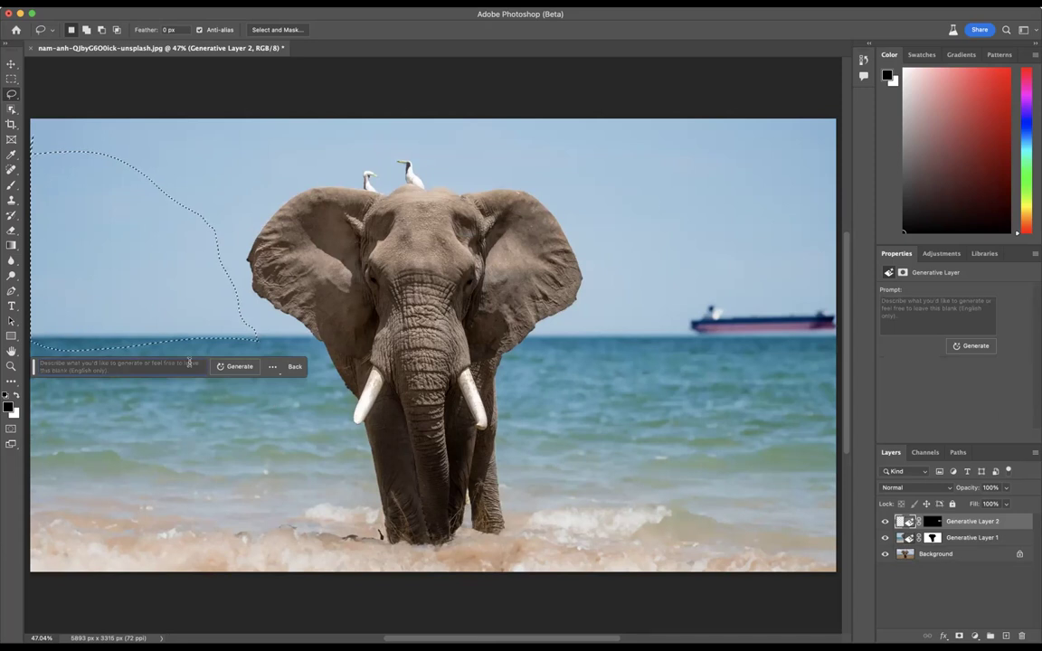
pyautogui.write('big island in')
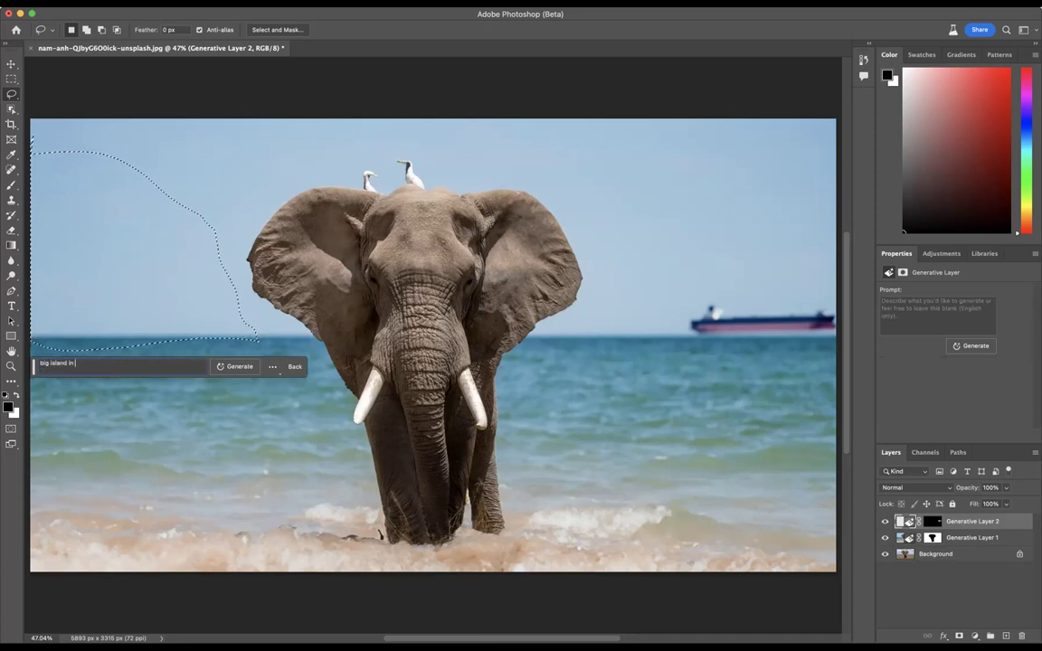
pyautogui.write(' the distance')
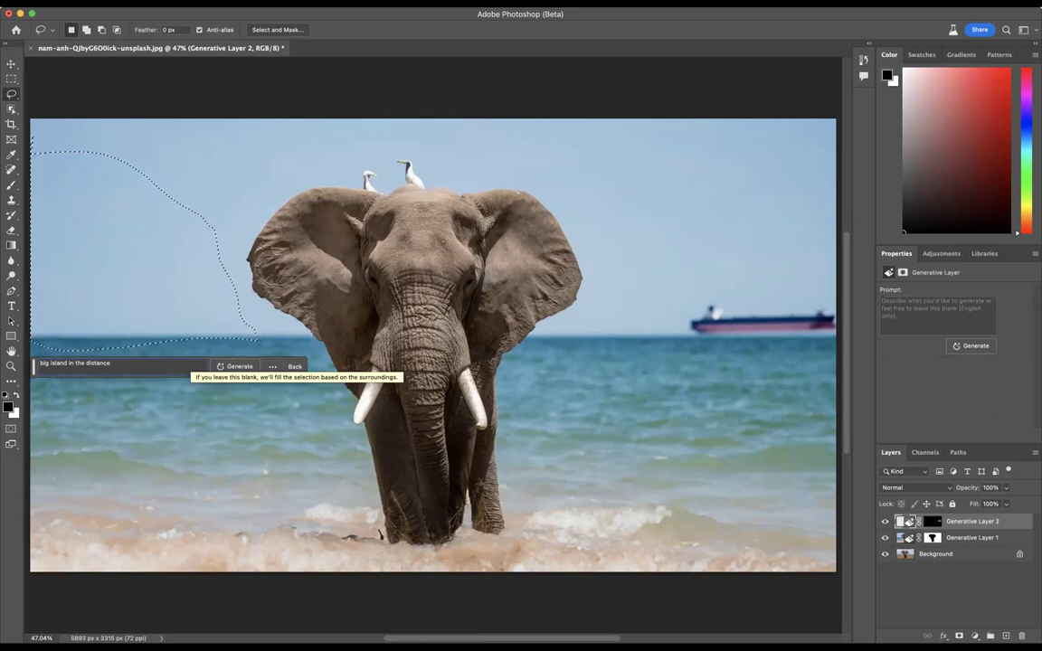
pyautogui.press('Return')
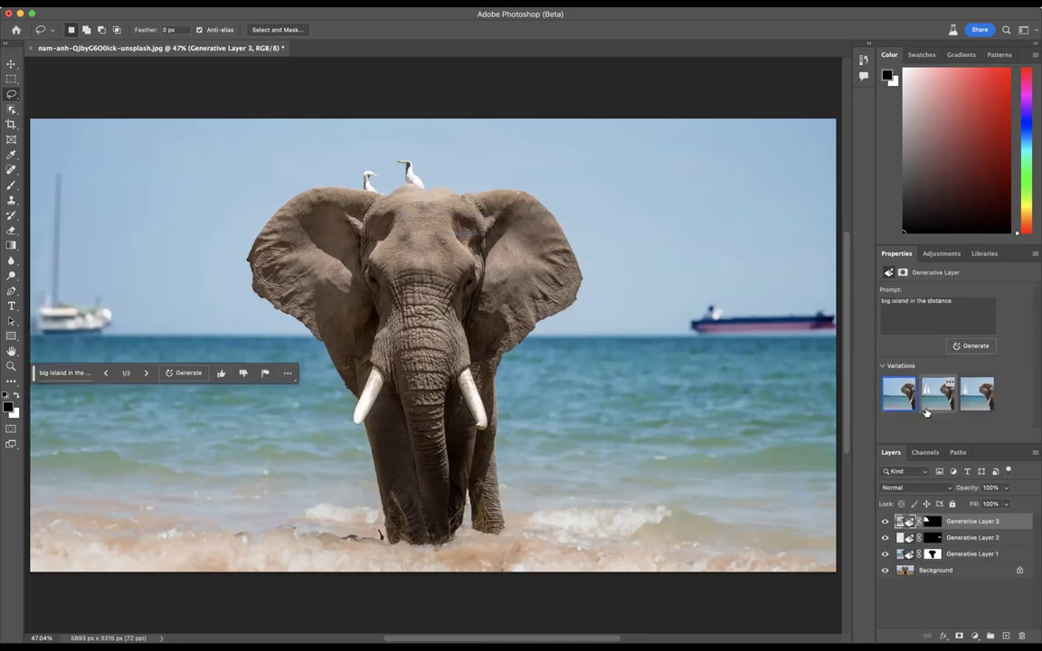
pyautogui.click(937, 402)
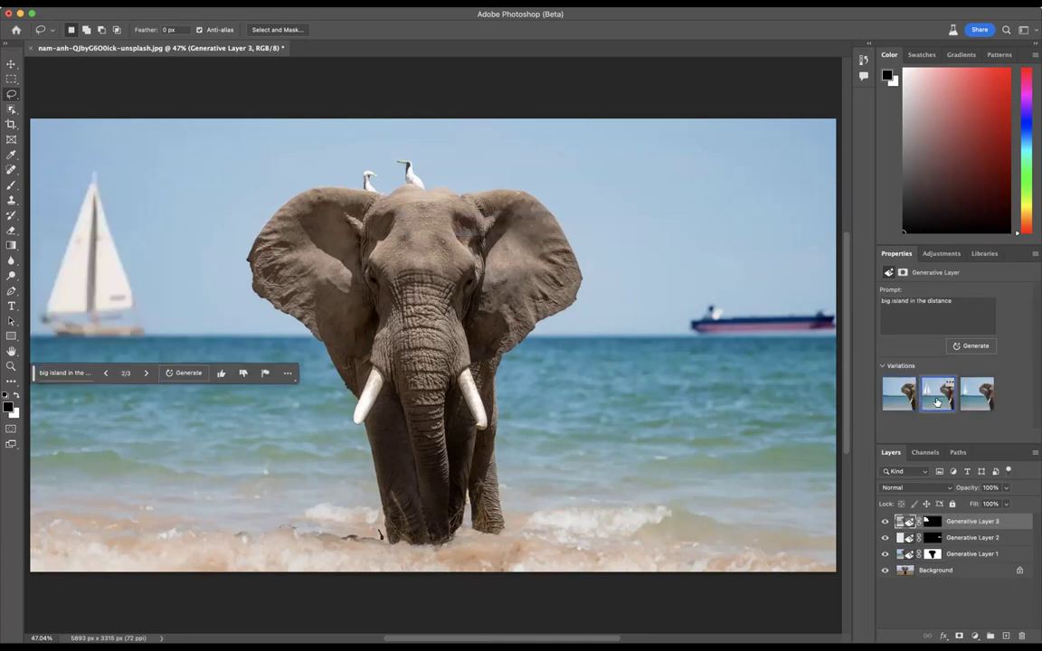
pyautogui.click(963, 402)
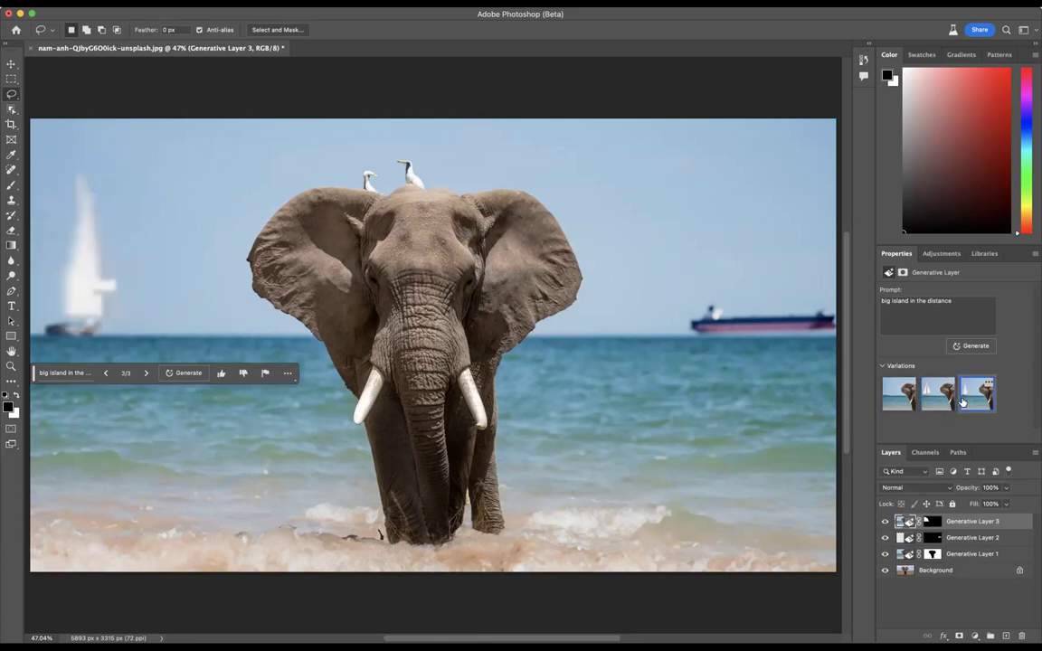
pyautogui.click(105, 372)
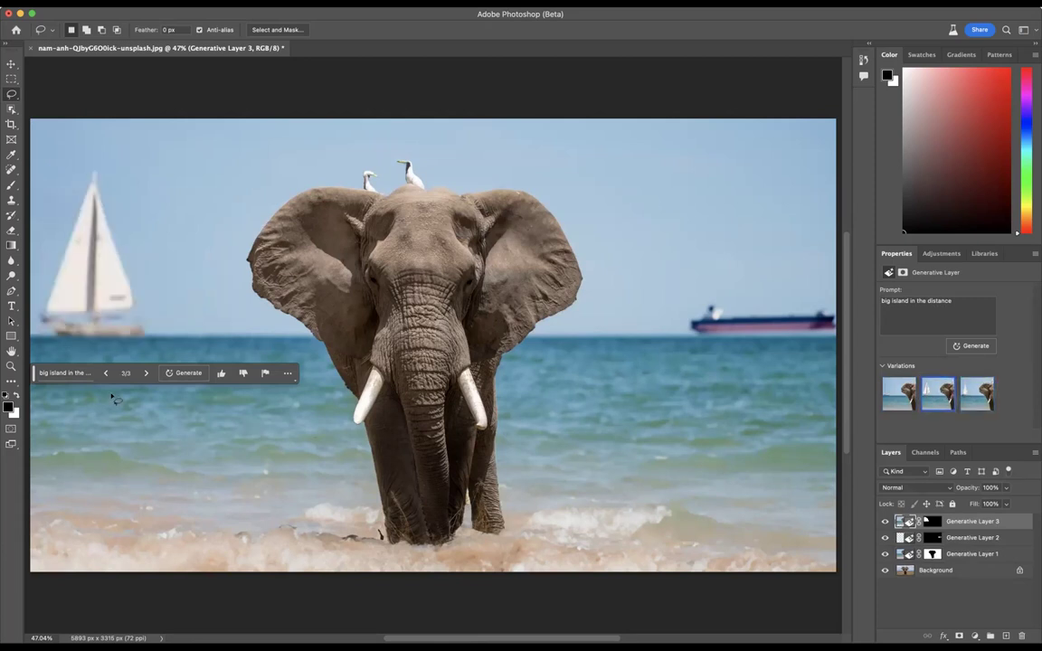
# Step: Reword the prompt to replace 'island', regenerate, and show tall-ship variation 3 of 6
pyautogui.click(60, 373)
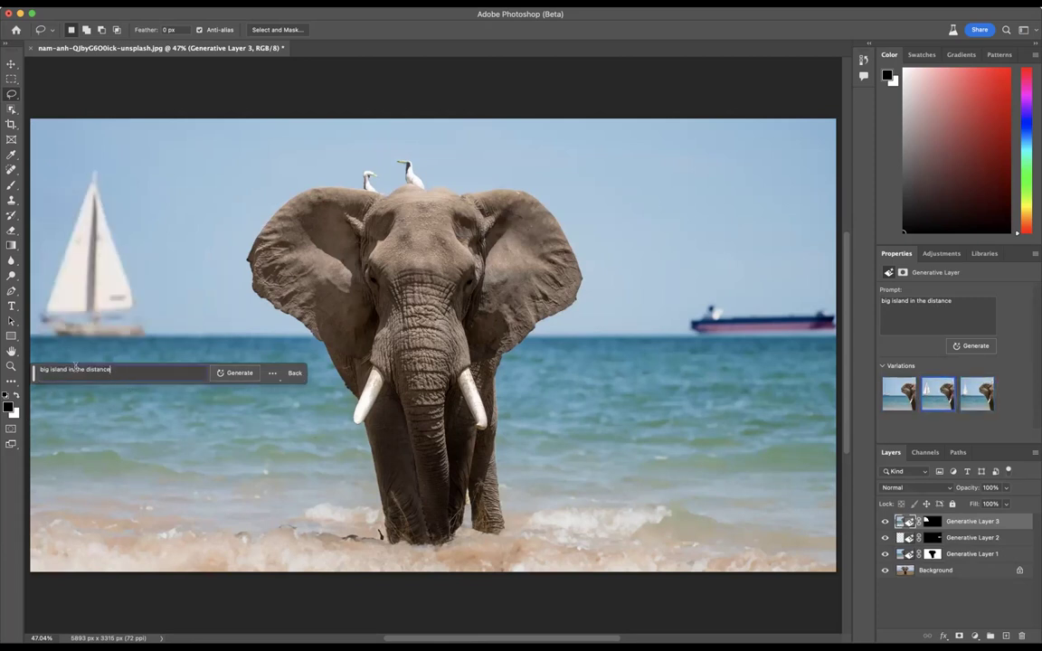
pyautogui.tripleClick(66, 368)
pyautogui.press('Right')
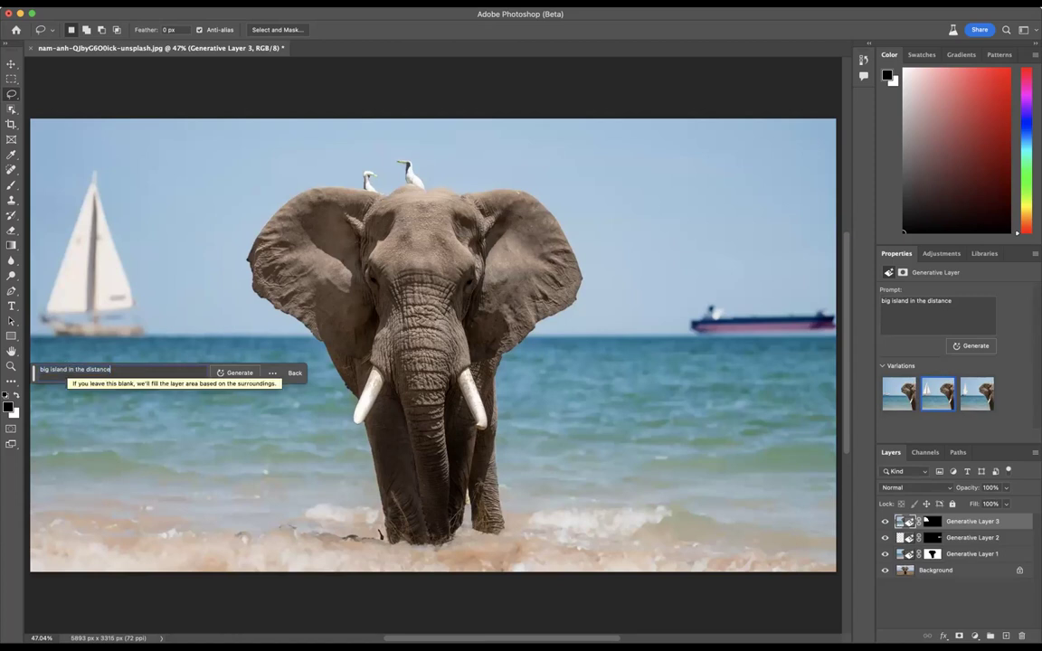
pyautogui.click(69, 369)
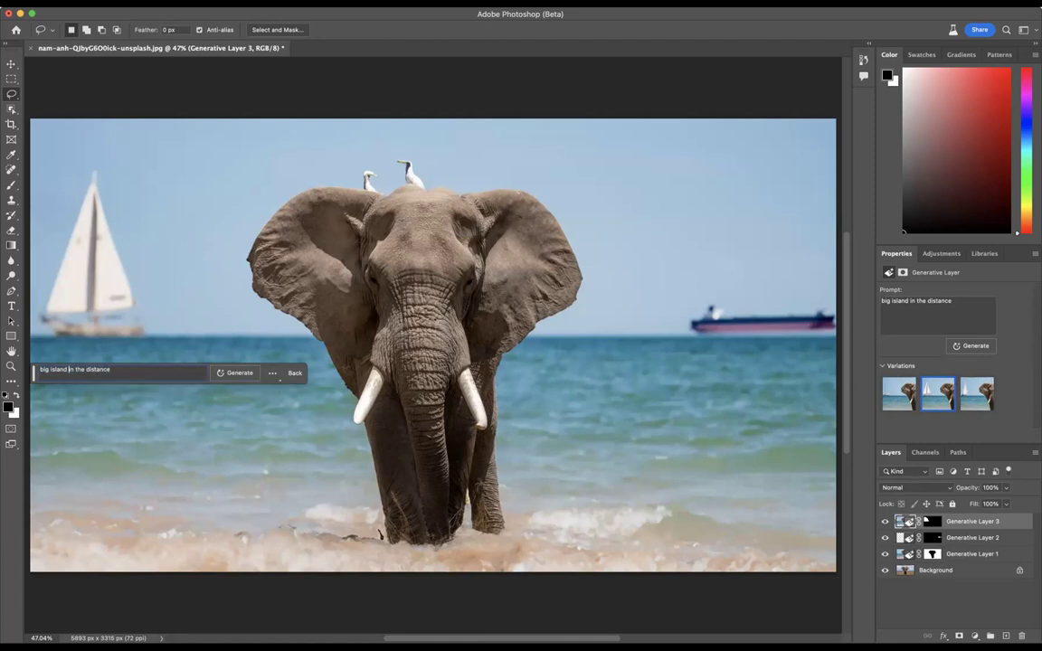
pyautogui.press('BackSpace')
pyautogui.press('BackSpace')
pyautogui.press('BackSpace')
pyautogui.press('BackSpace')
pyautogui.press('BackSpace')
pyautogui.press('BackSpace')
pyautogui.press('BackSpace')
pyautogui.write('mountain')
pyautogui.press('Return')
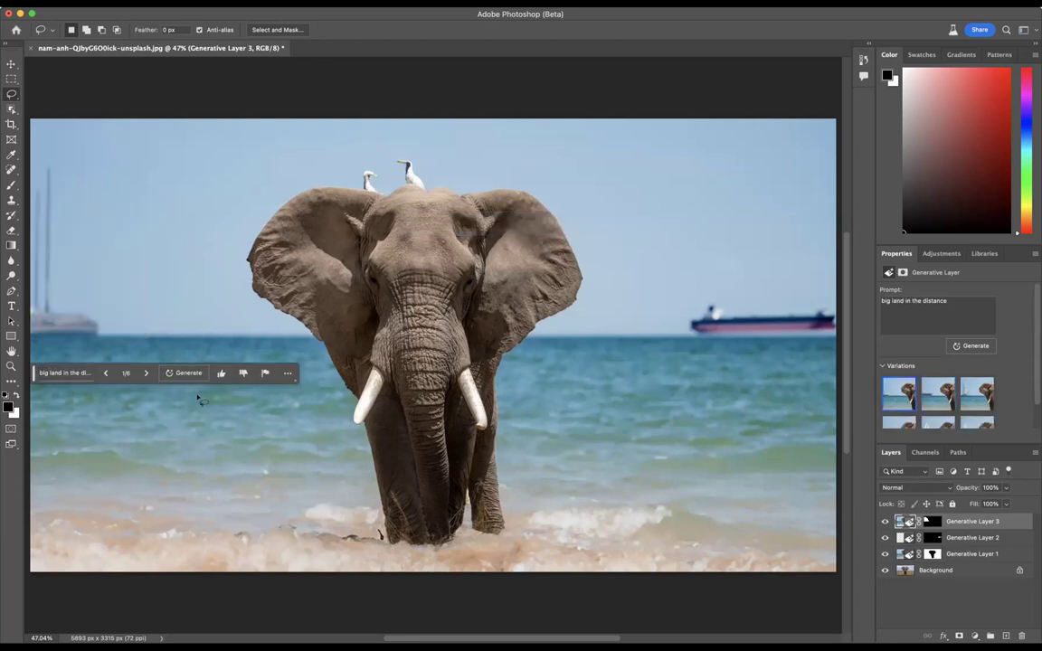
pyautogui.click(146, 375)
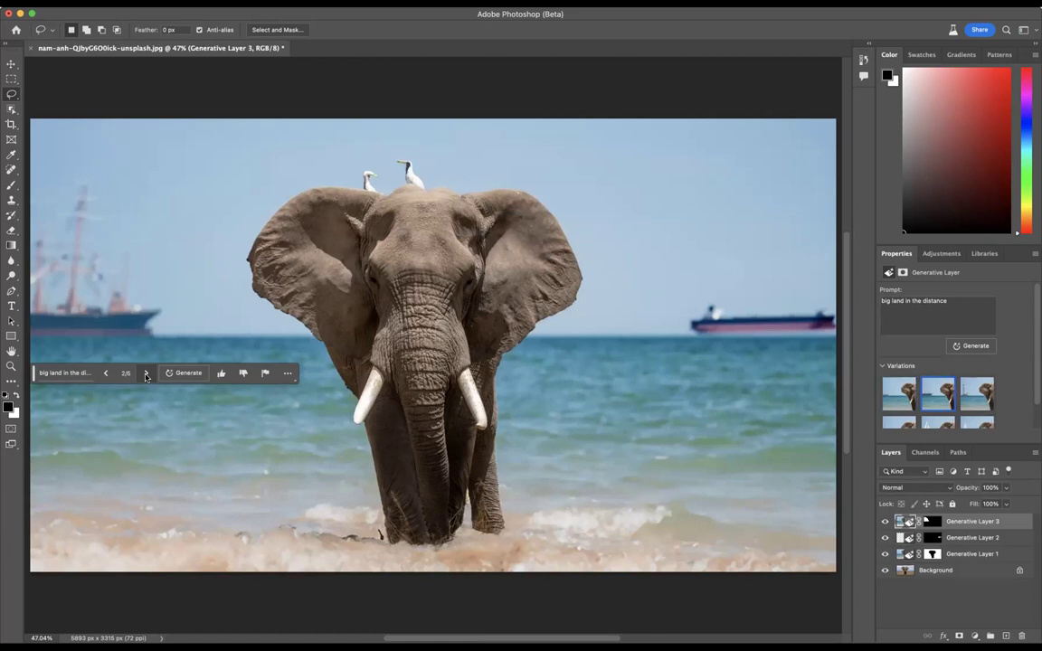
pyautogui.click(146, 374)
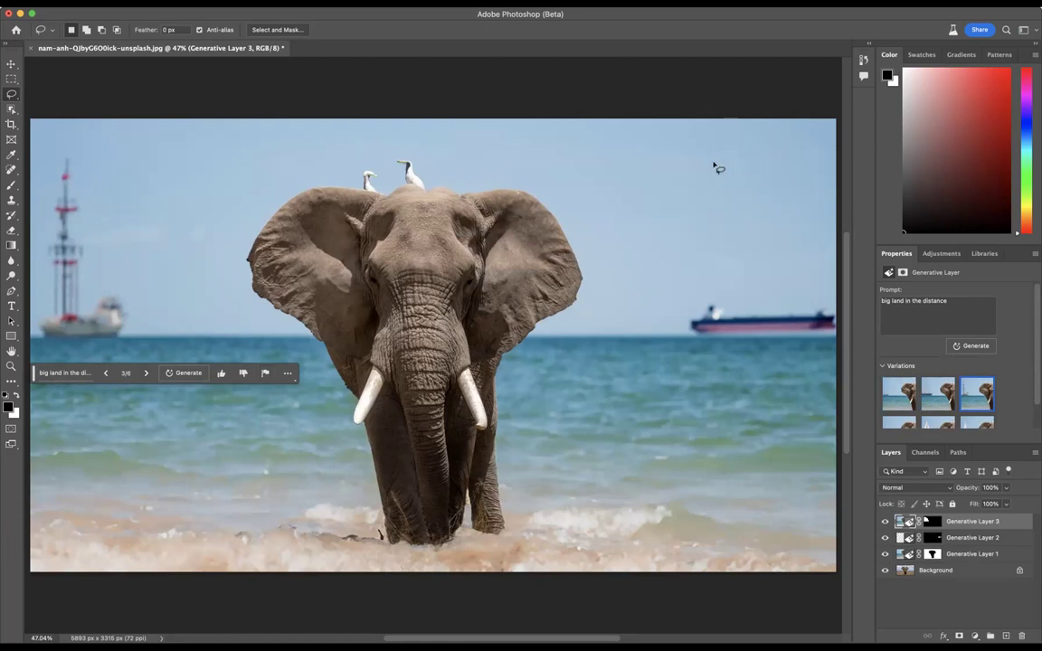
pyautogui.moveTo(726, 130)
pyautogui.mouseDown()
pyautogui.moveTo(678, 138)
pyautogui.moveTo(686, 152)
pyautogui.moveTo(784, 145)
pyautogui.mouseUp()
pyautogui.moveTo(723, 134); pyautogui.dragTo(725, 132)
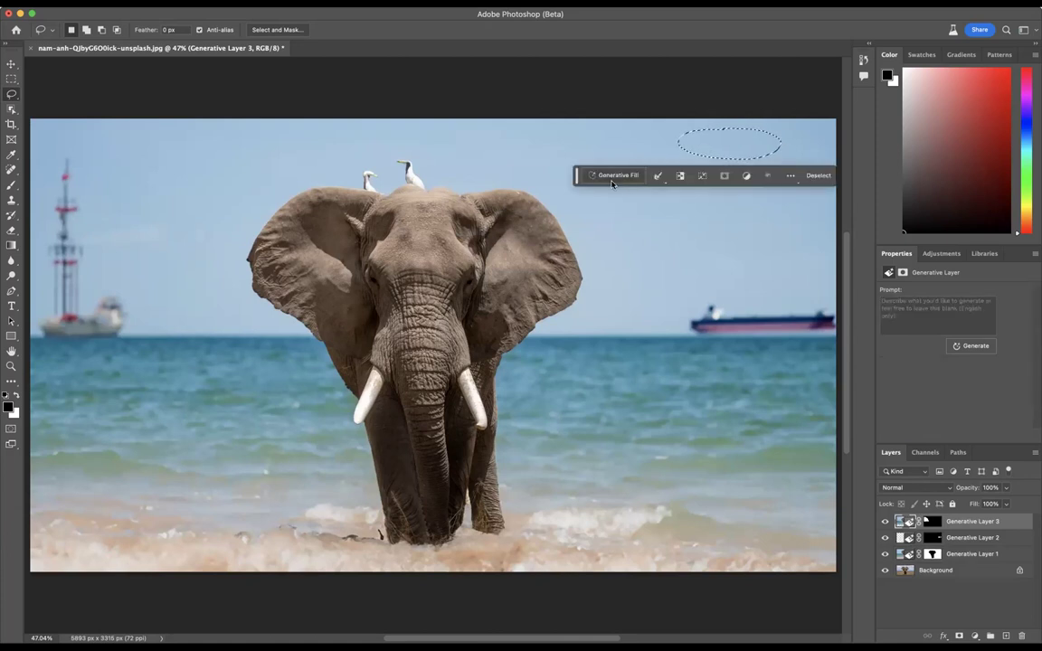
pyautogui.click(604, 175)
pyautogui.write('aeropla')
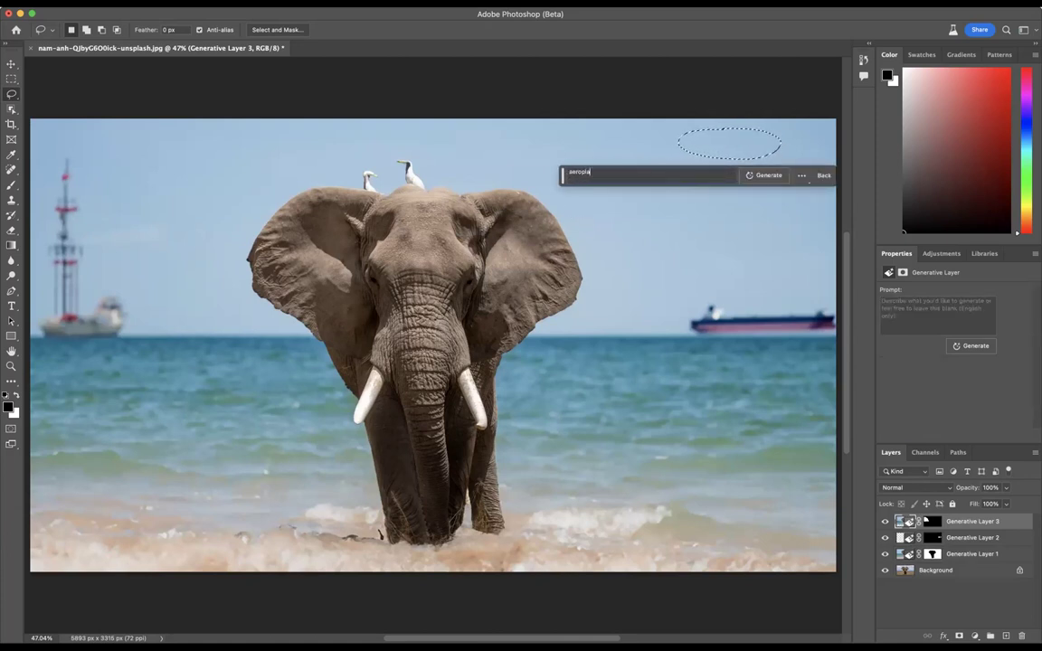
pyautogui.write('ne in the distance')
pyautogui.press('Return')
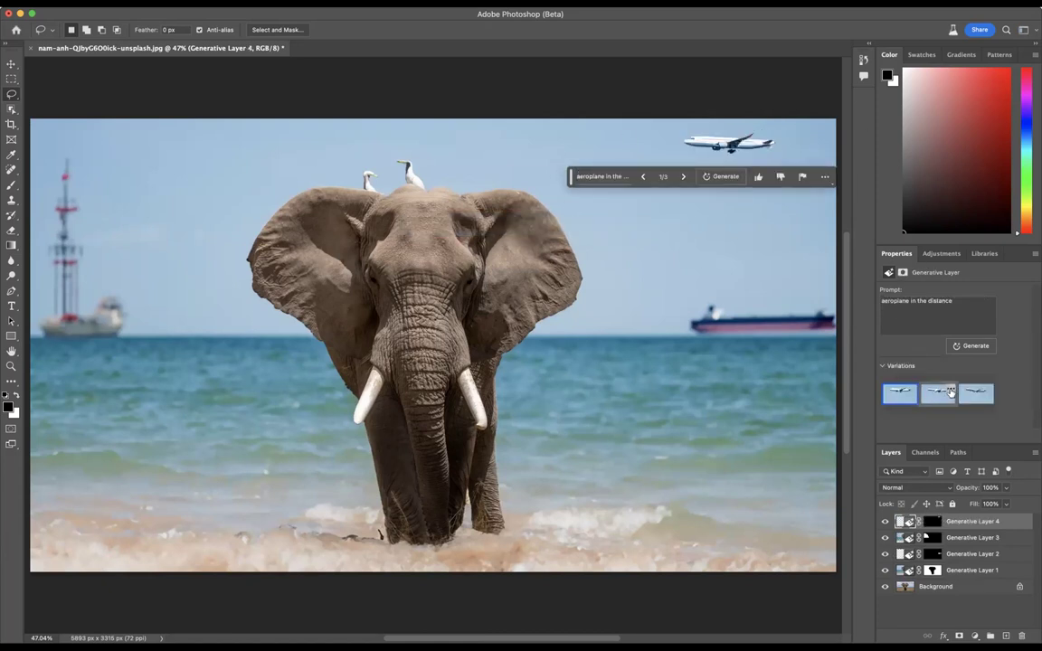
pyautogui.click(939, 398)
pyautogui.click(977, 400)
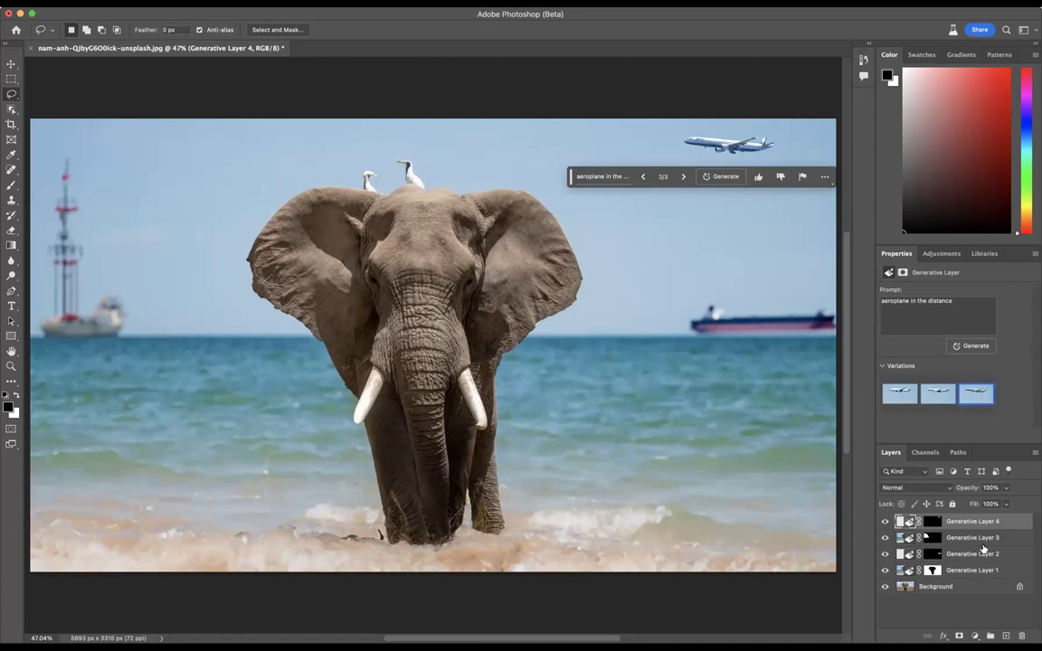
# Step: Delete the aeroplane layer, pick the Move tool, and deselect Generative Layer 3
pyautogui.press('Delete')
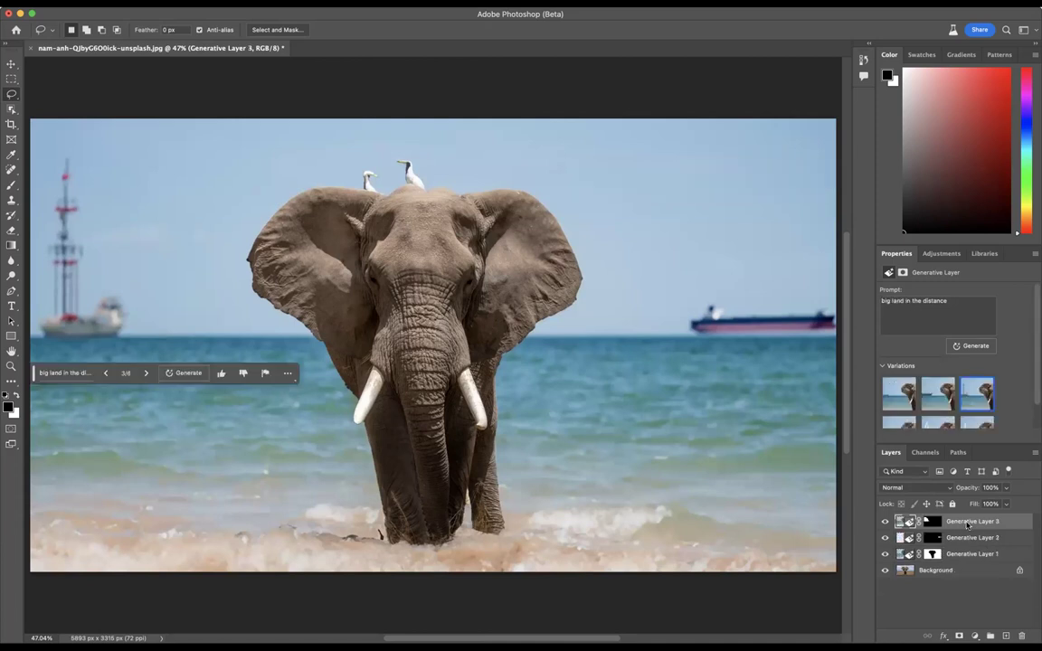
pyautogui.click(11, 63)
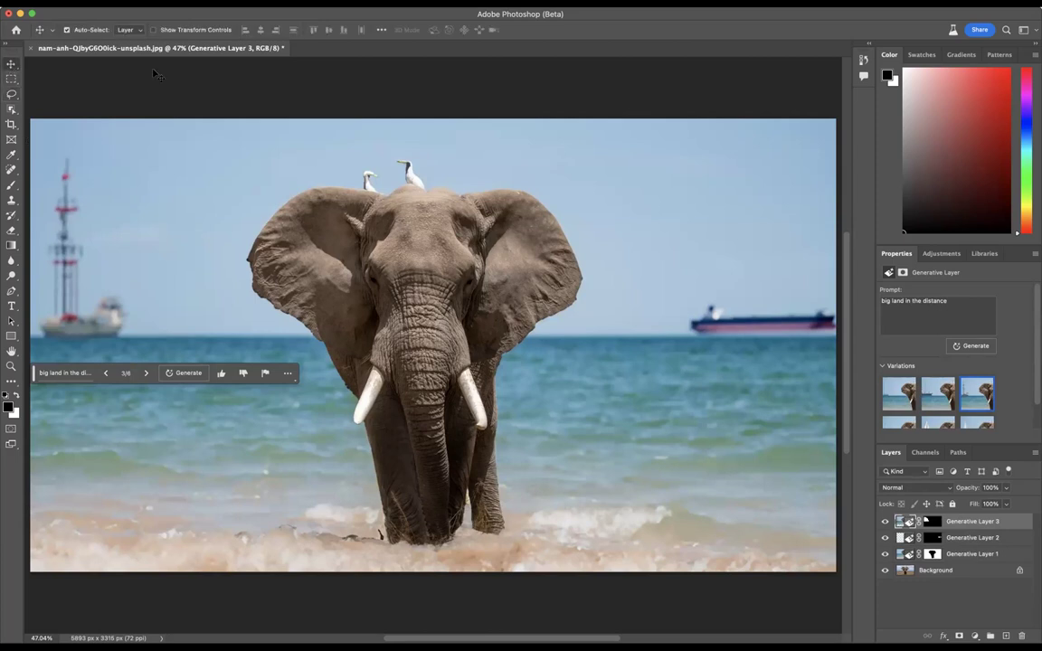
pyautogui.click(308, 93)
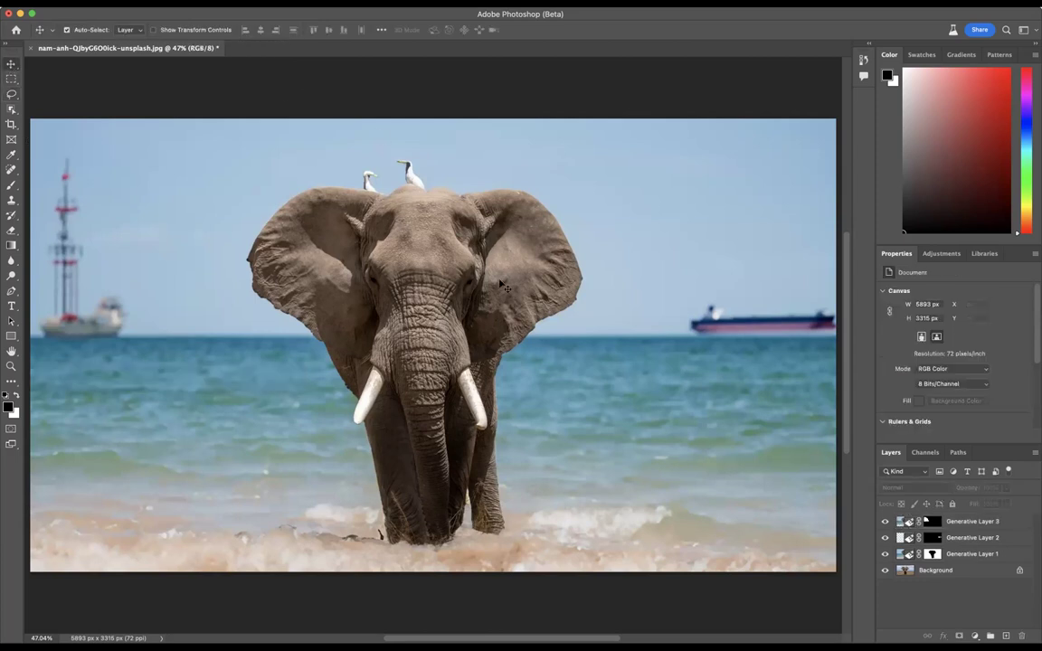